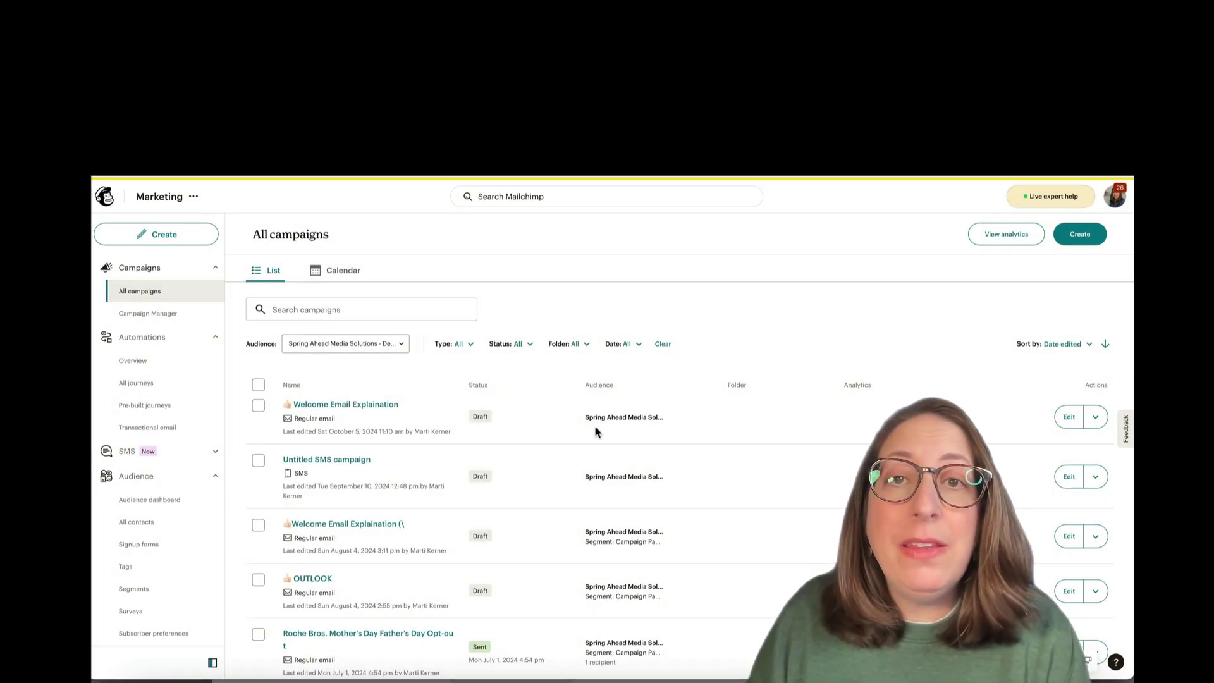
Step: Change the Welcome Email Explaination campaign's recipients to one pasted email address and save
{"action": "left_click", "coordinate": [1068, 417]}
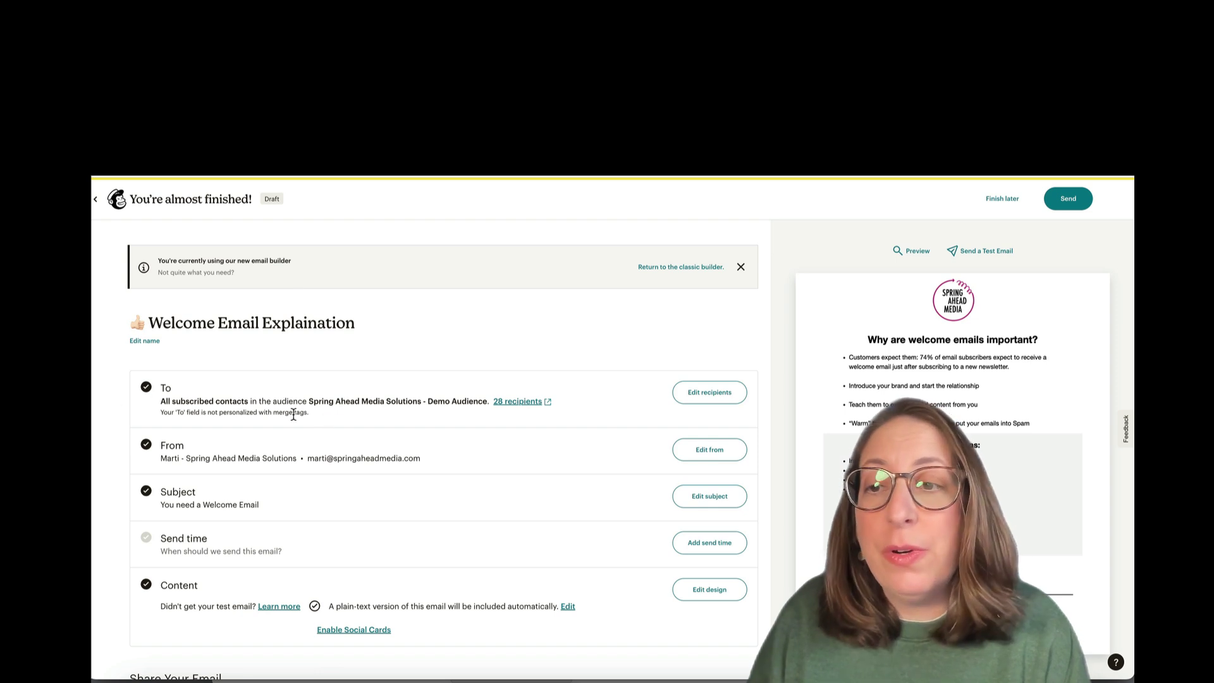
{"action": "left_click", "coordinate": [706, 396]}
{"action": "left_click", "coordinate": [345, 467]}
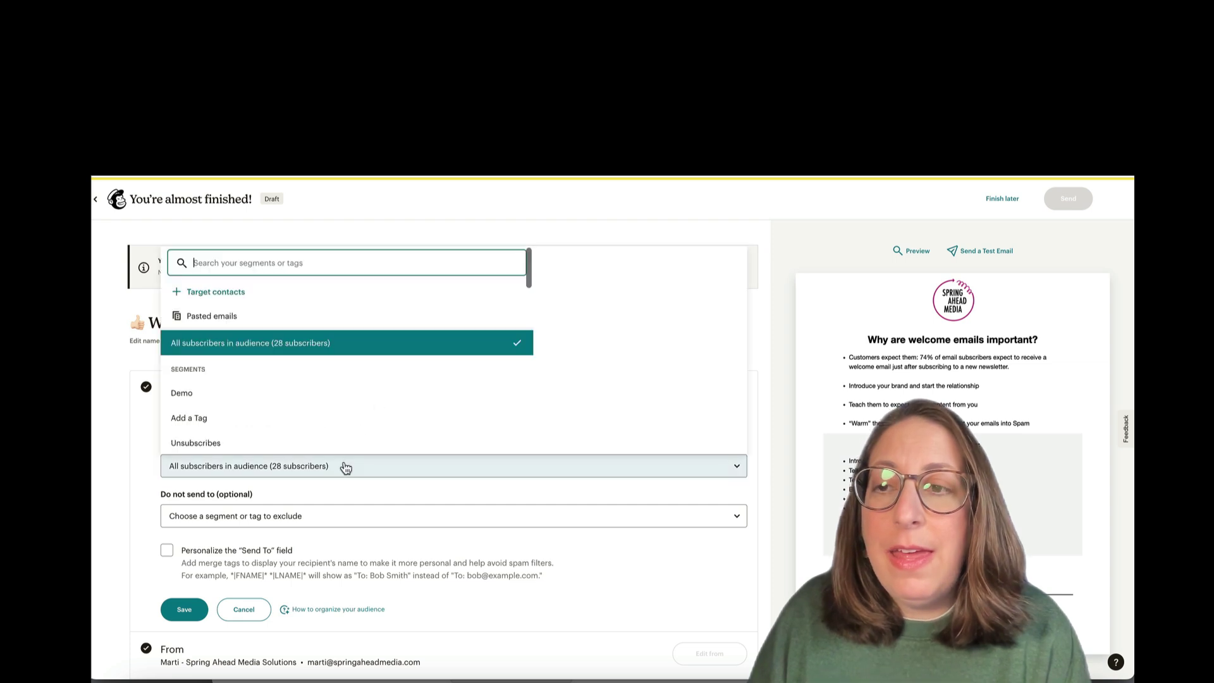
{"action": "left_click", "coordinate": [272, 320]}
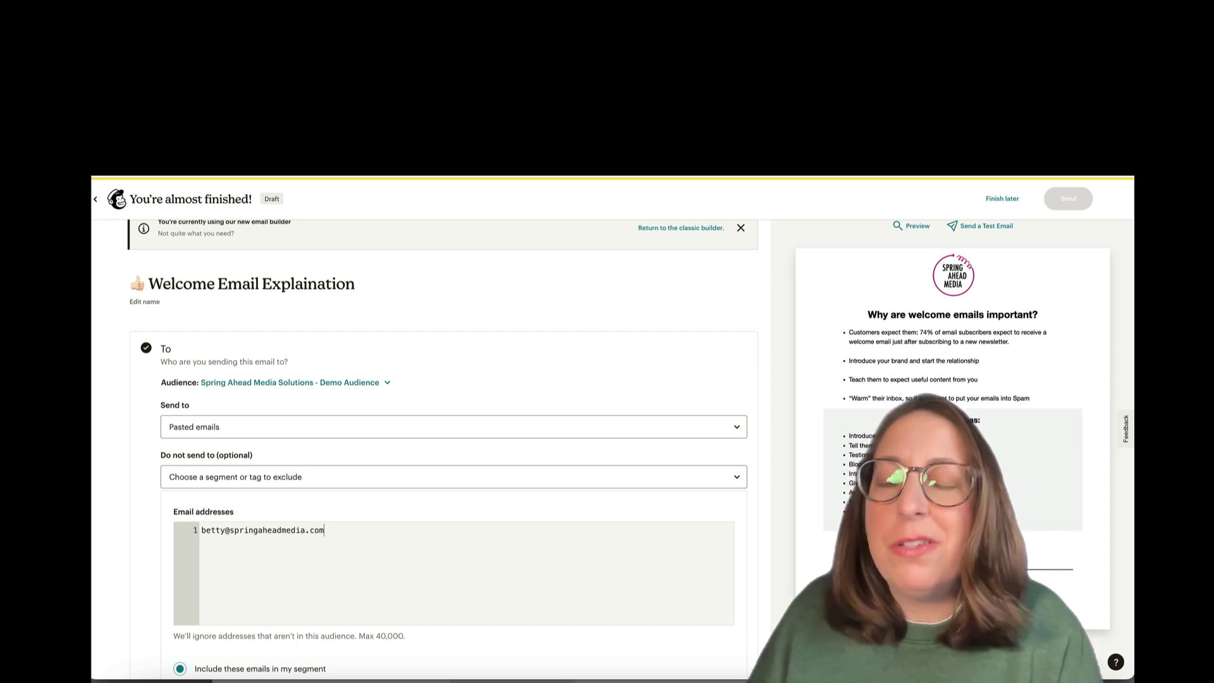
{"action": "scroll", "coordinate": [345, 519], "scroll_direction": "down", "scroll_amount": 2}
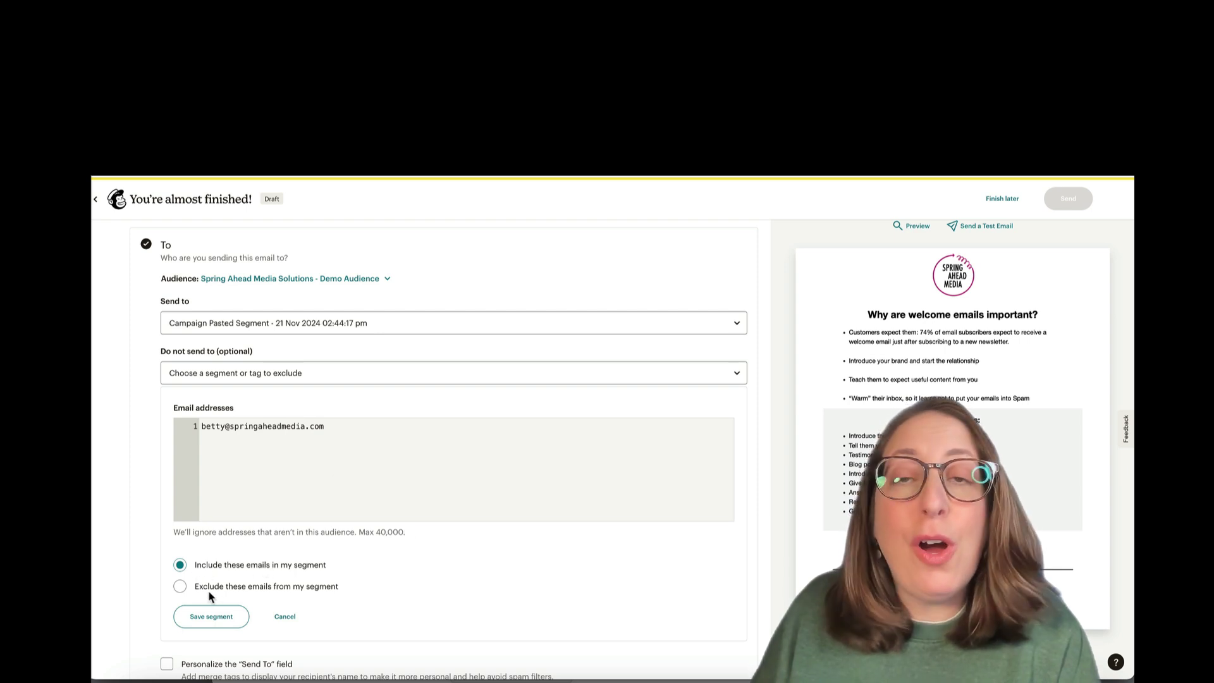
{"action": "left_click", "coordinate": [203, 623]}
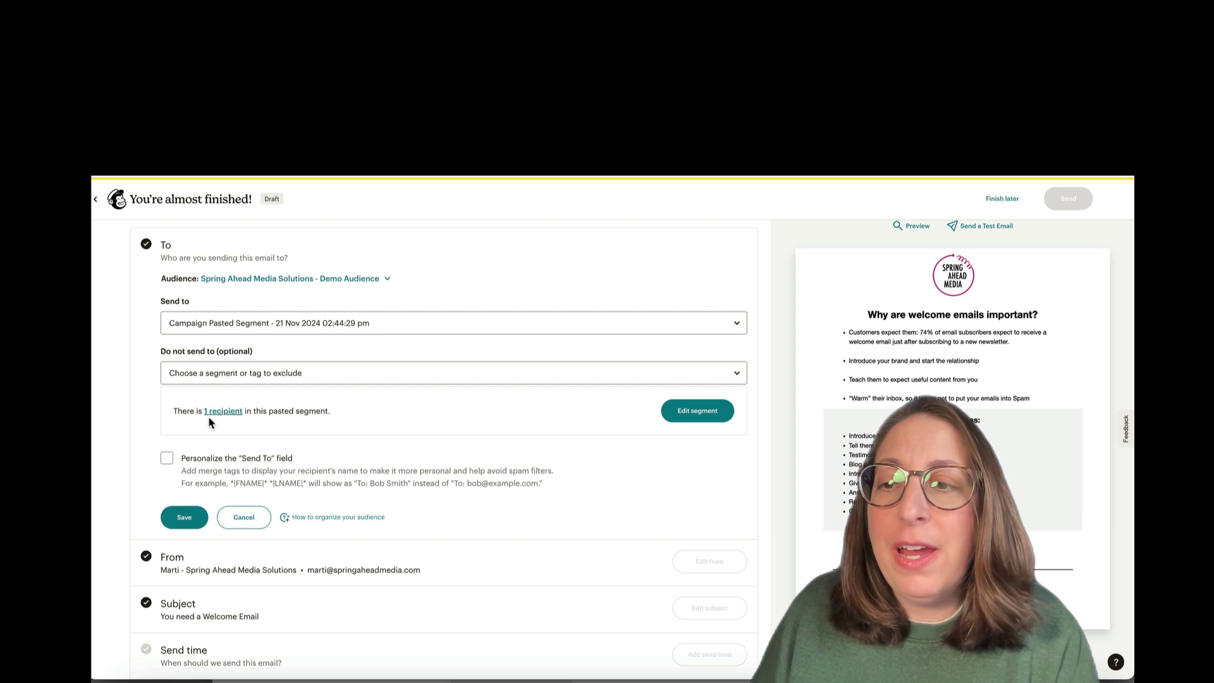
{"action": "left_click", "coordinate": [180, 515]}
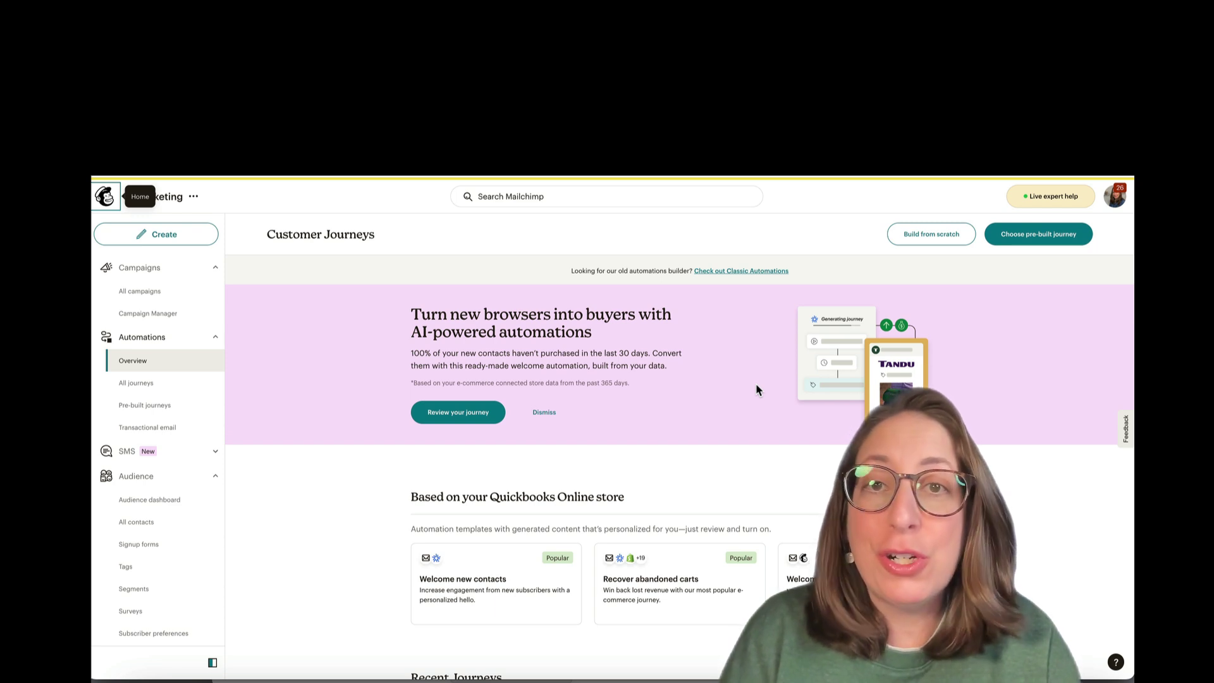
Step: Go to All journeys and dismiss the starting-point choices to reach the Send Email Copy journey
{"action": "left_click", "coordinate": [147, 386]}
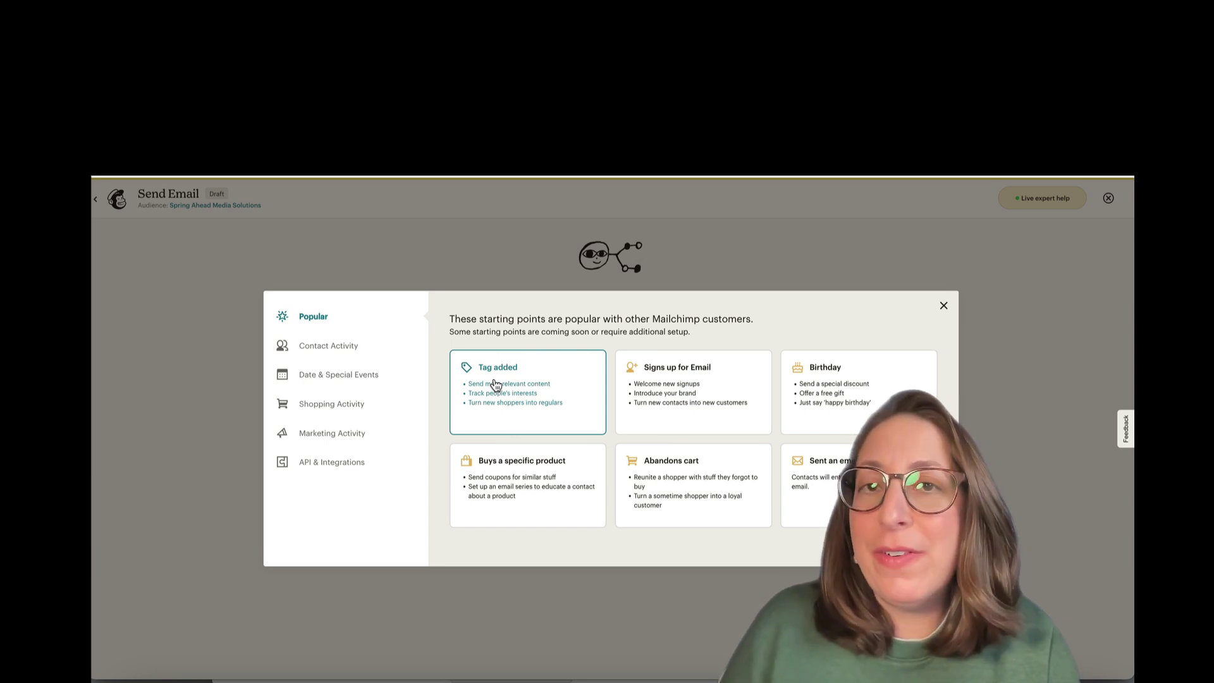
{"action": "key", "text": "Escape"}
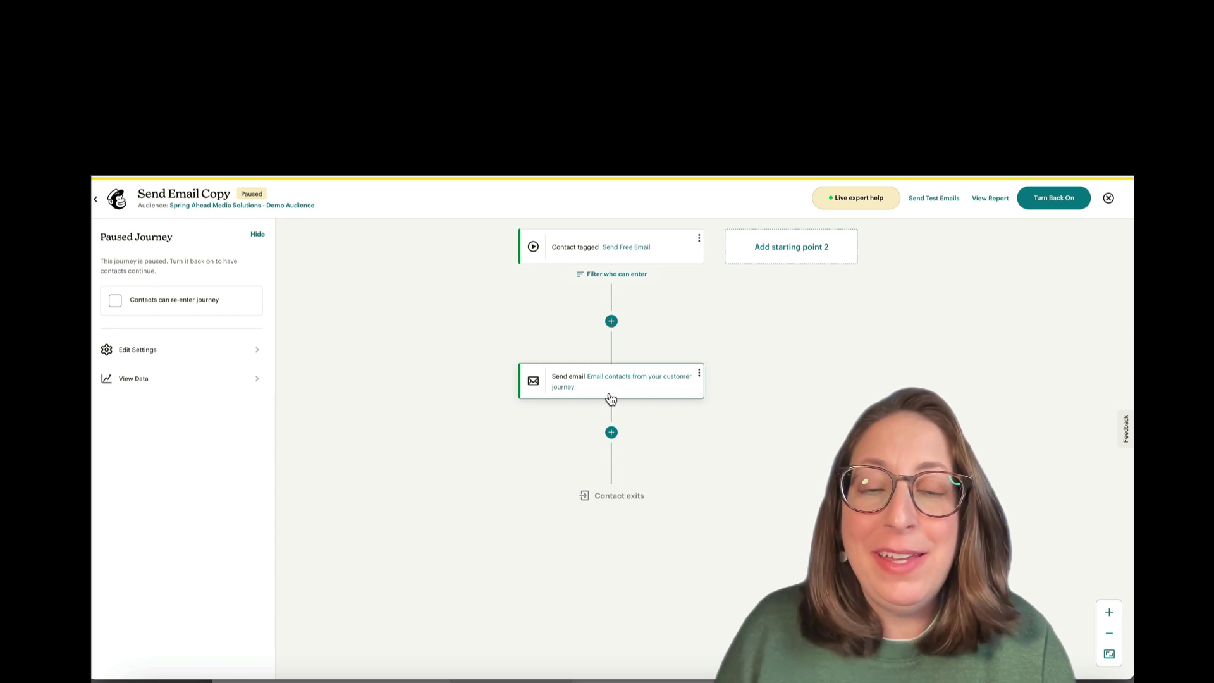
Step: Edit the journey email's schedule and set its sending time to 'Only send between'
{"action": "left_click", "coordinate": [699, 374]}
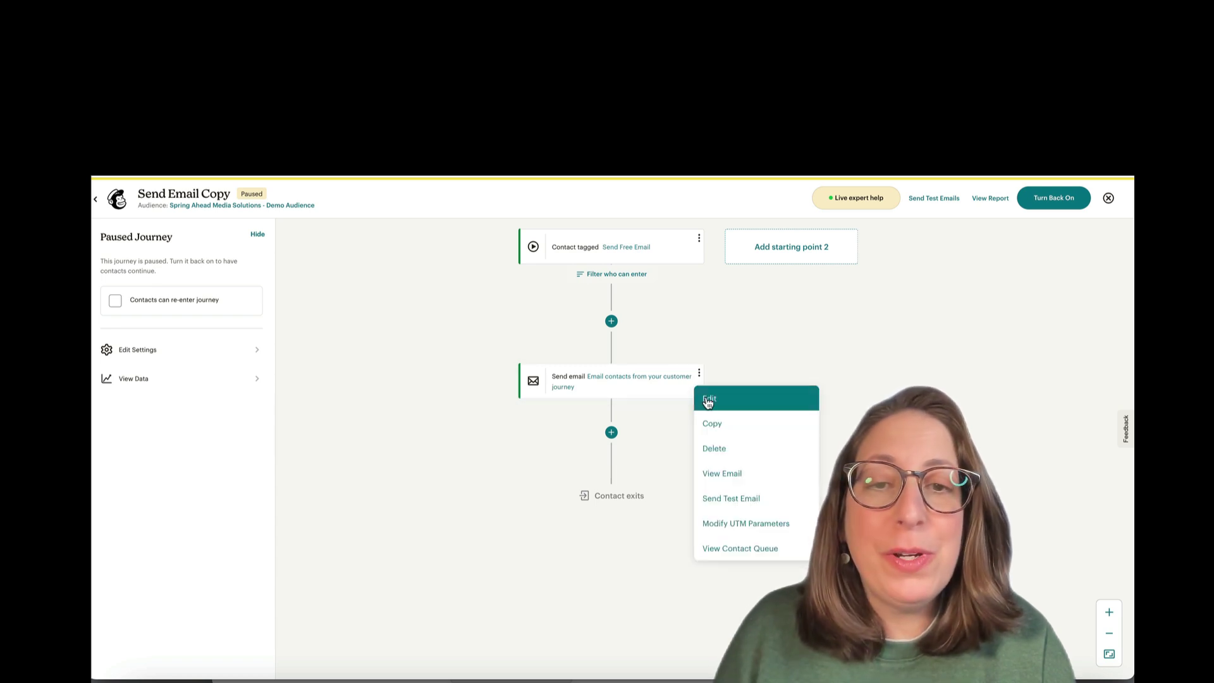
{"action": "left_click", "coordinate": [704, 400]}
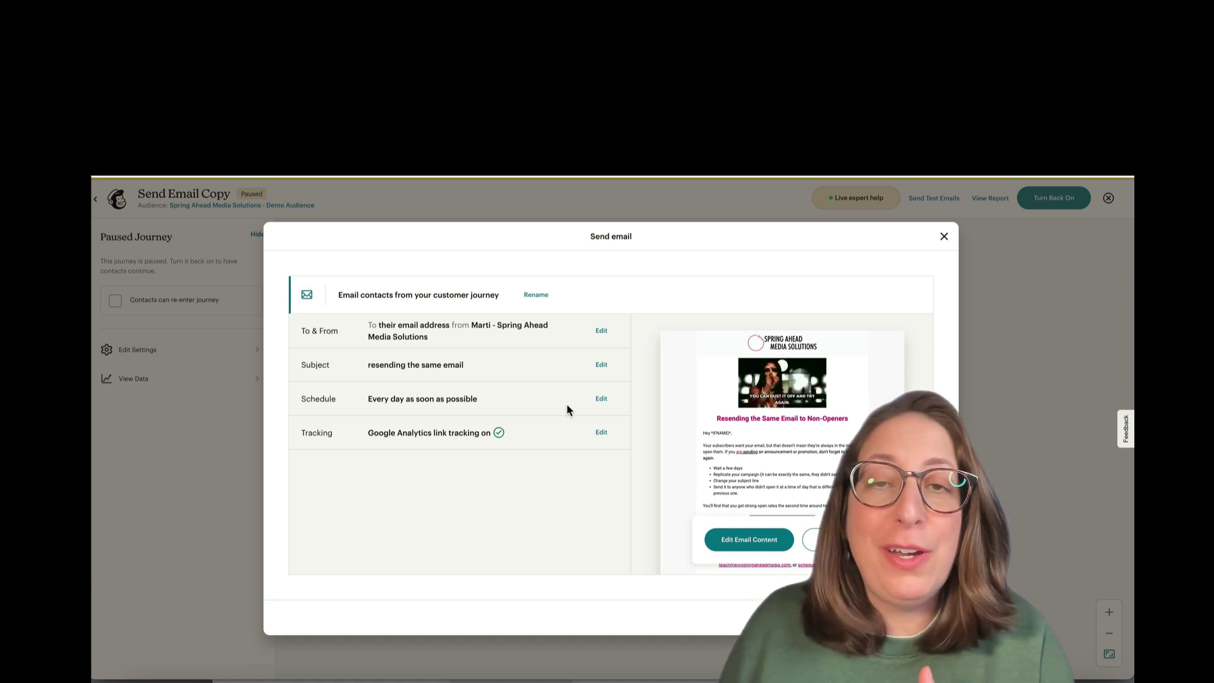
{"action": "left_click", "coordinate": [601, 399]}
{"action": "left_click", "coordinate": [464, 518]}
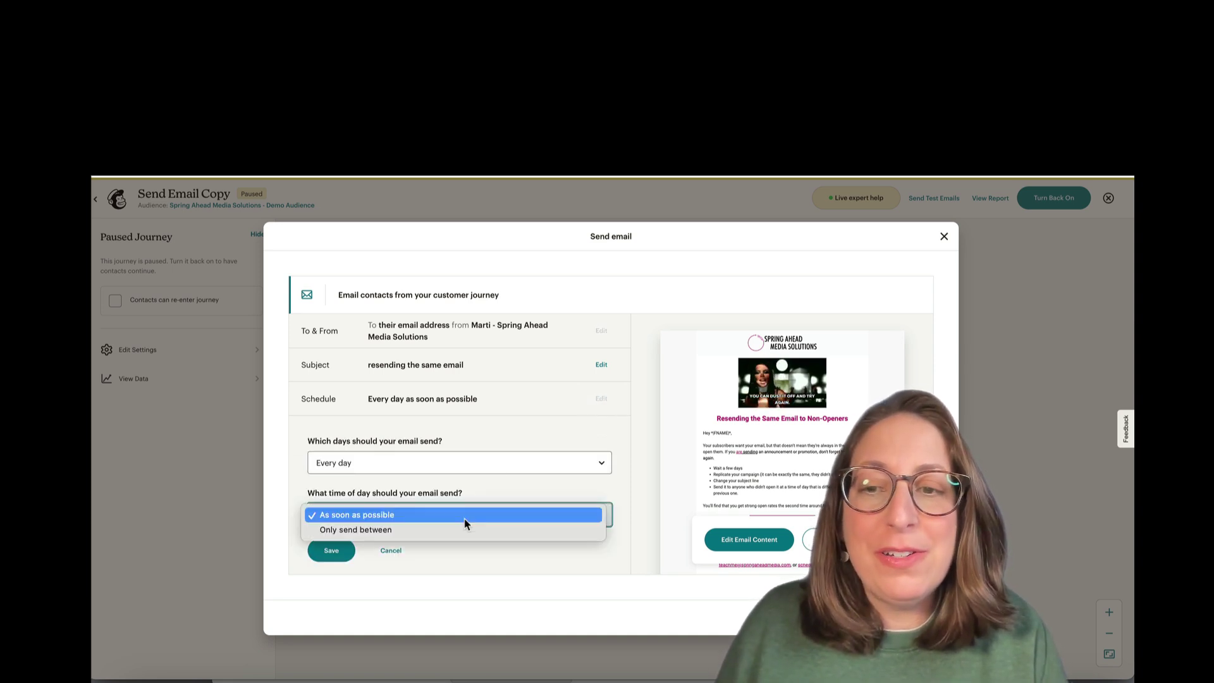
{"action": "left_click", "coordinate": [464, 532]}
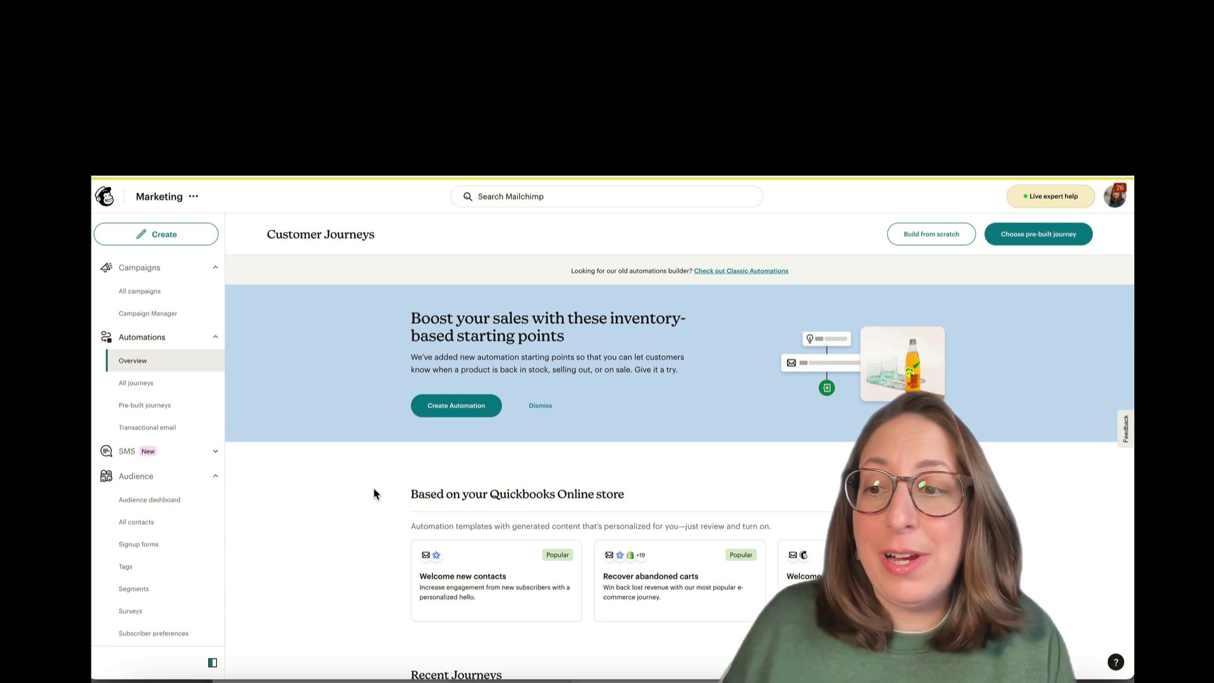
{"action": "left_click", "coordinate": [135, 521]}
{"action": "left_click", "coordinate": [462, 394]}
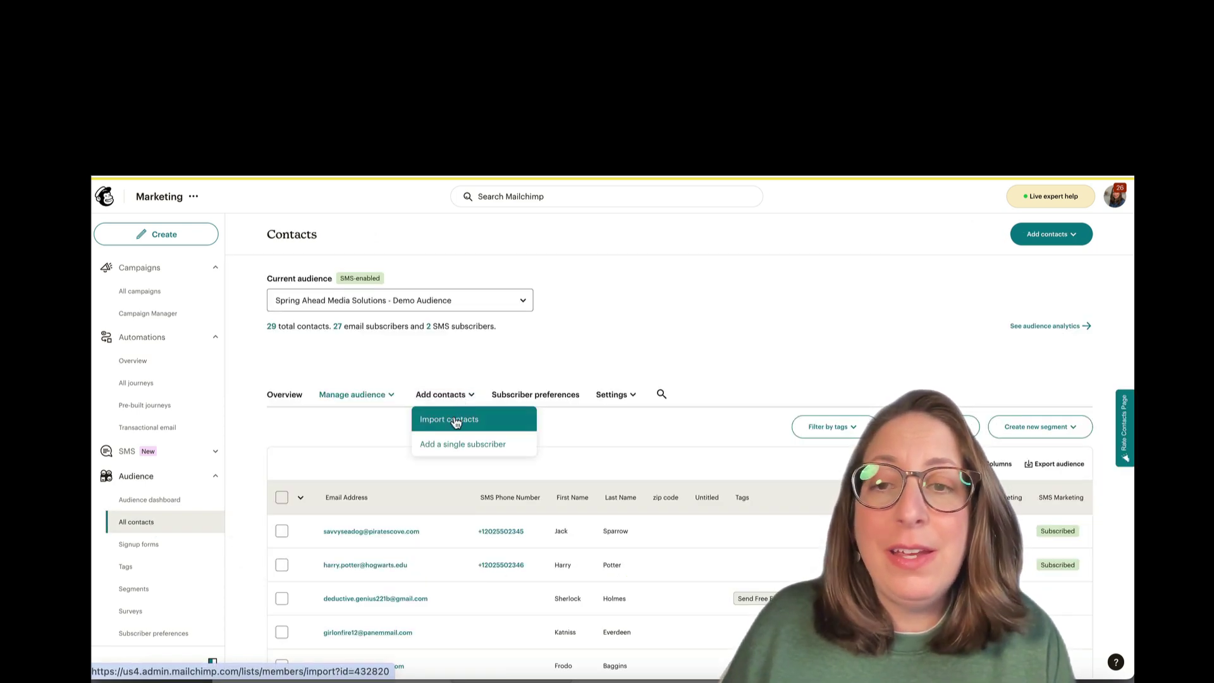
{"action": "left_click", "coordinate": [456, 421]}
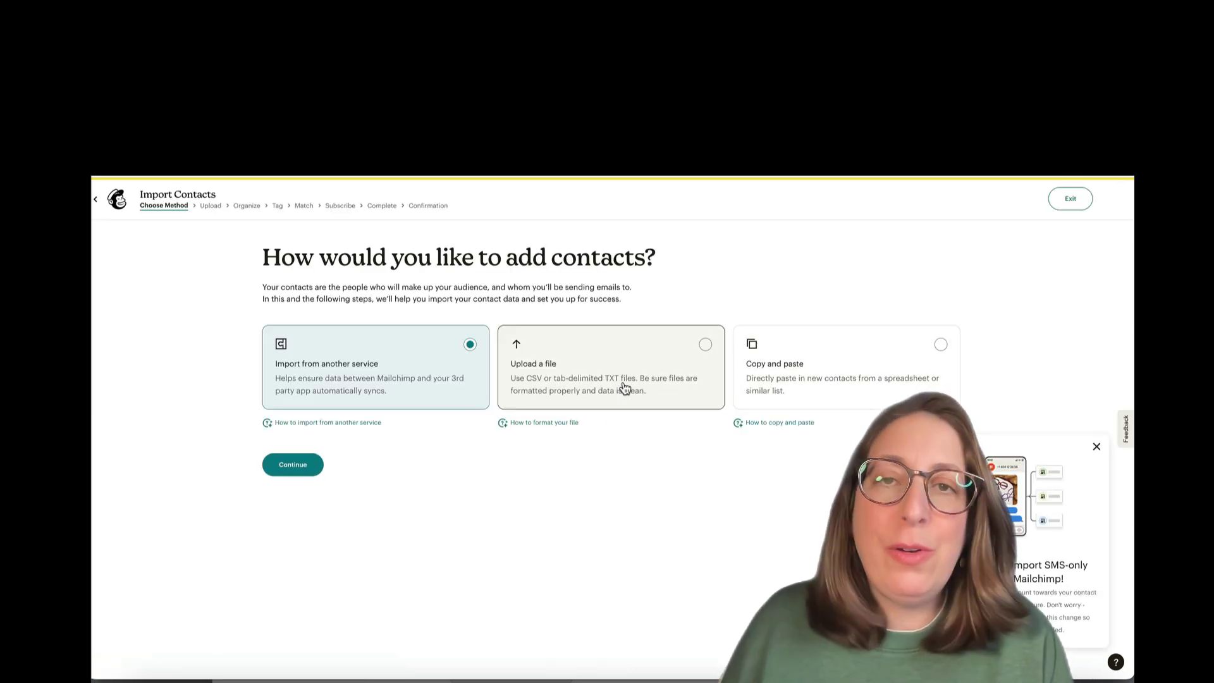
{"action": "left_click", "coordinate": [775, 392]}
{"action": "left_click", "coordinate": [295, 466]}
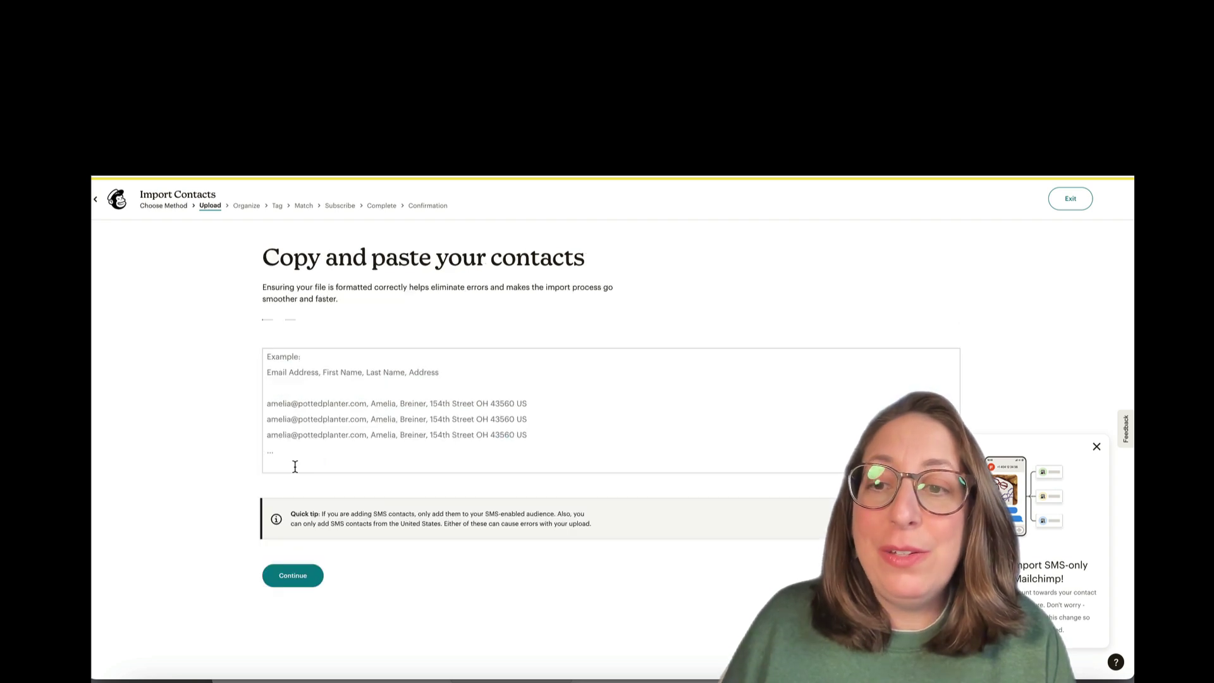
{"action": "left_click", "coordinate": [389, 399]}
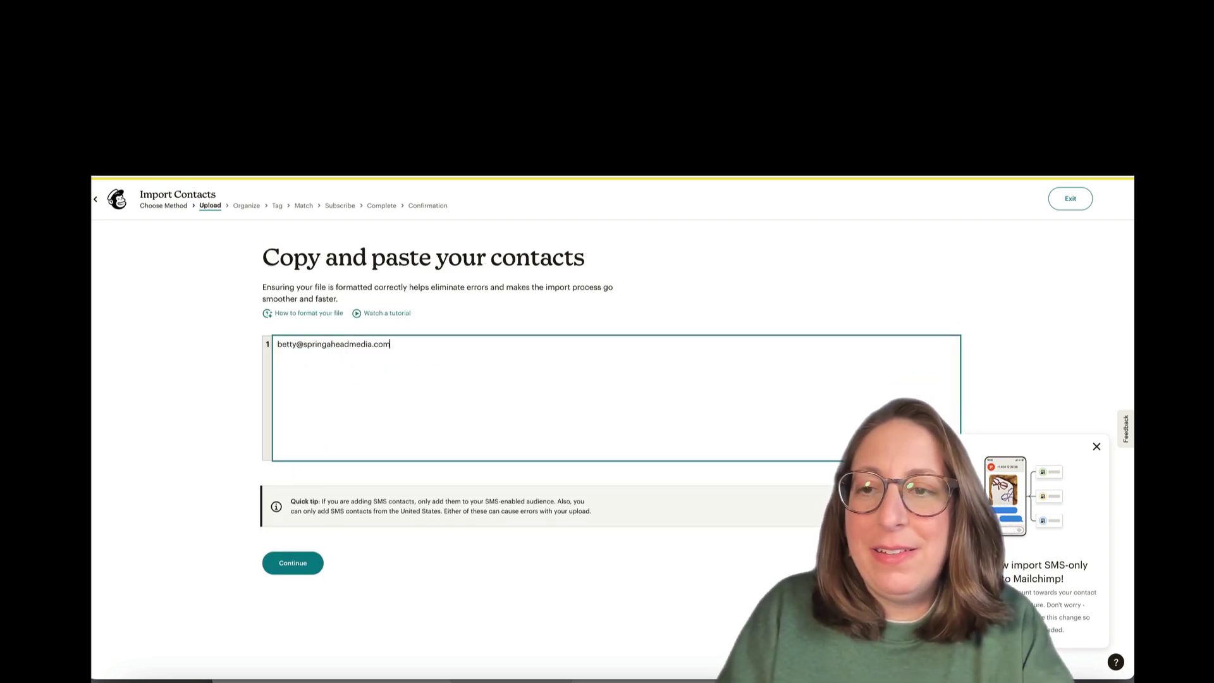
Step: Set the import to update existing contacts and tag them Send Free Email
{"action": "left_click", "coordinate": [293, 562]}
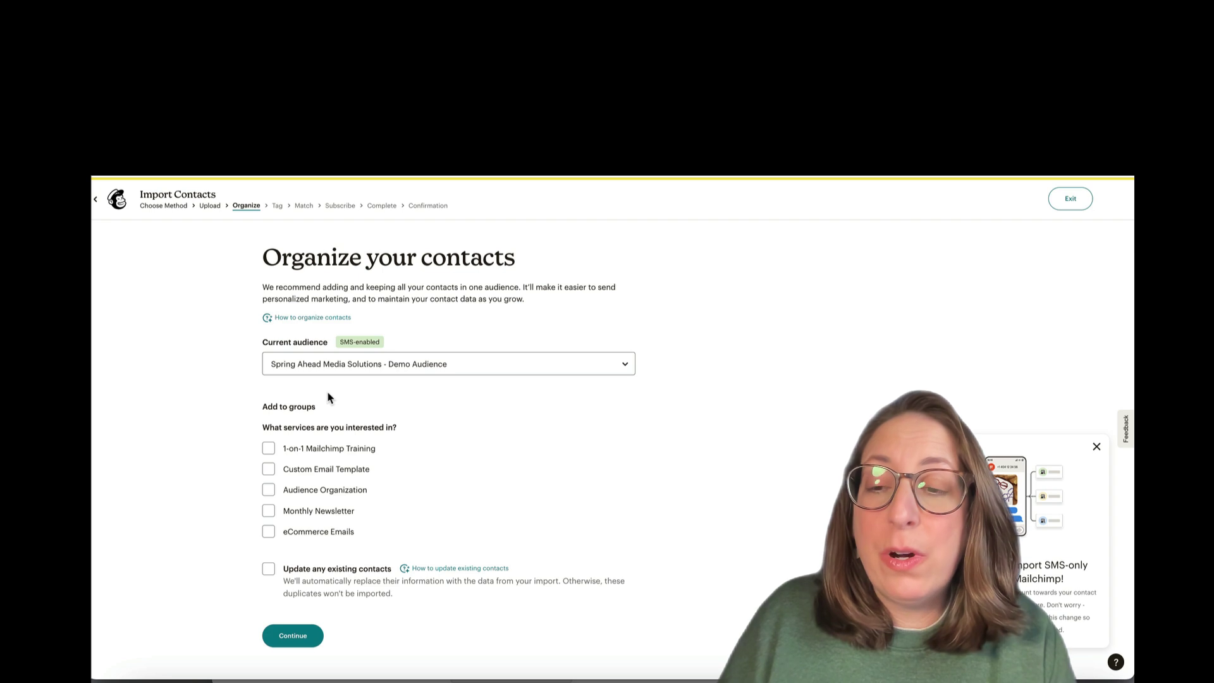
{"action": "left_click", "coordinate": [269, 571]}
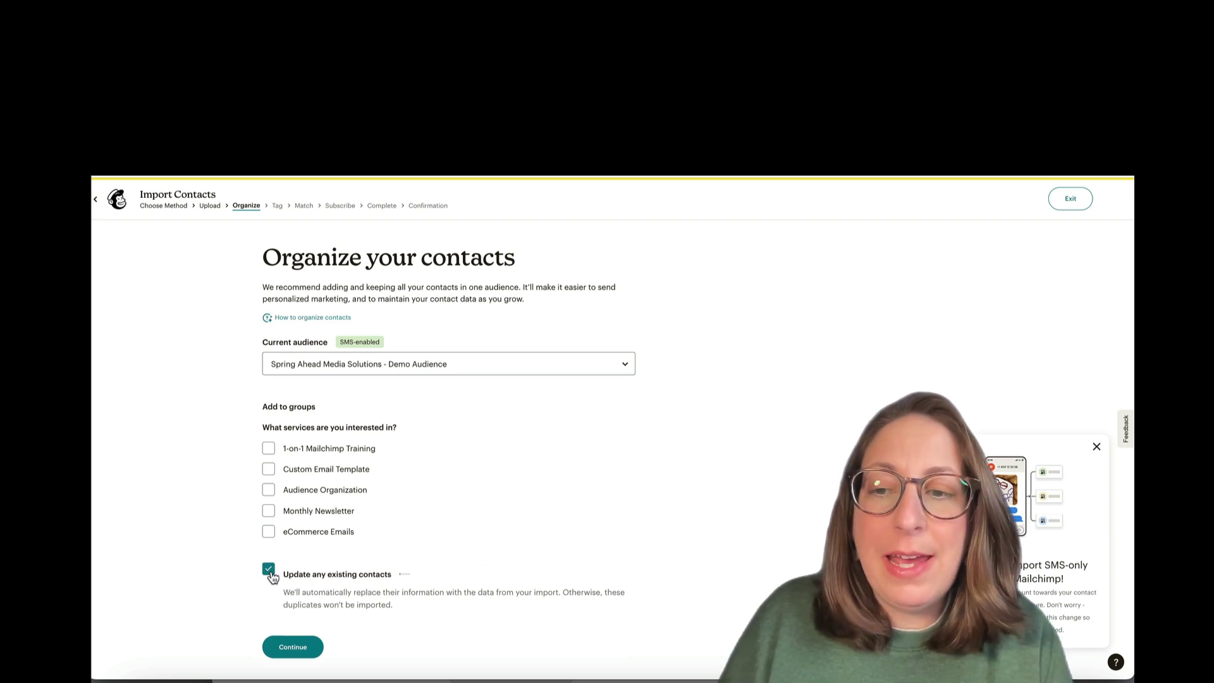
{"action": "left_click", "coordinate": [293, 639]}
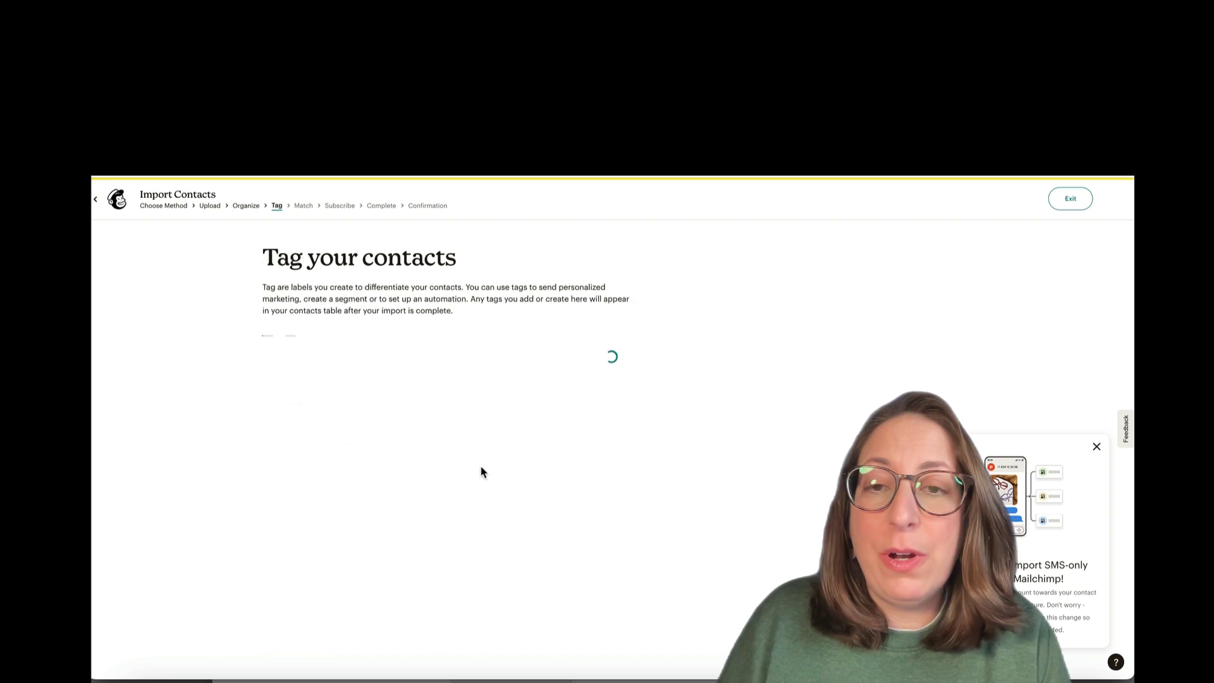
{"action": "left_click", "coordinate": [494, 379]}
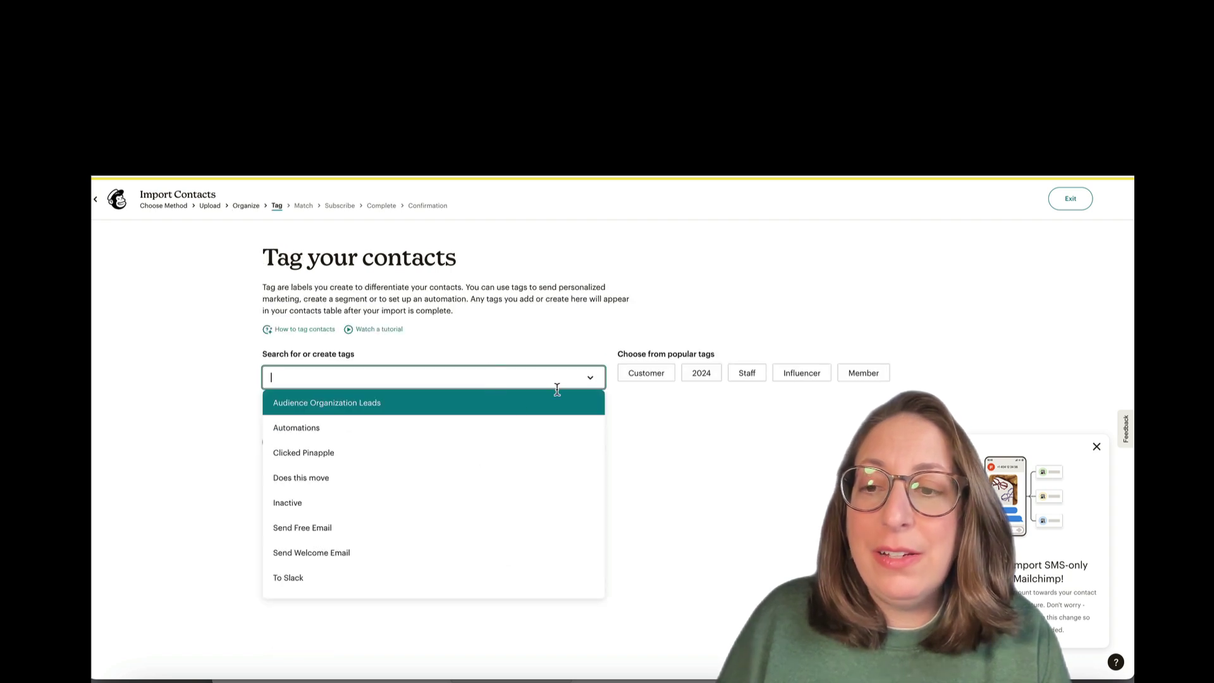
{"action": "scroll", "coordinate": [405, 551], "scroll_direction": "down", "scroll_amount": 2}
{"action": "left_click", "coordinate": [419, 464]}
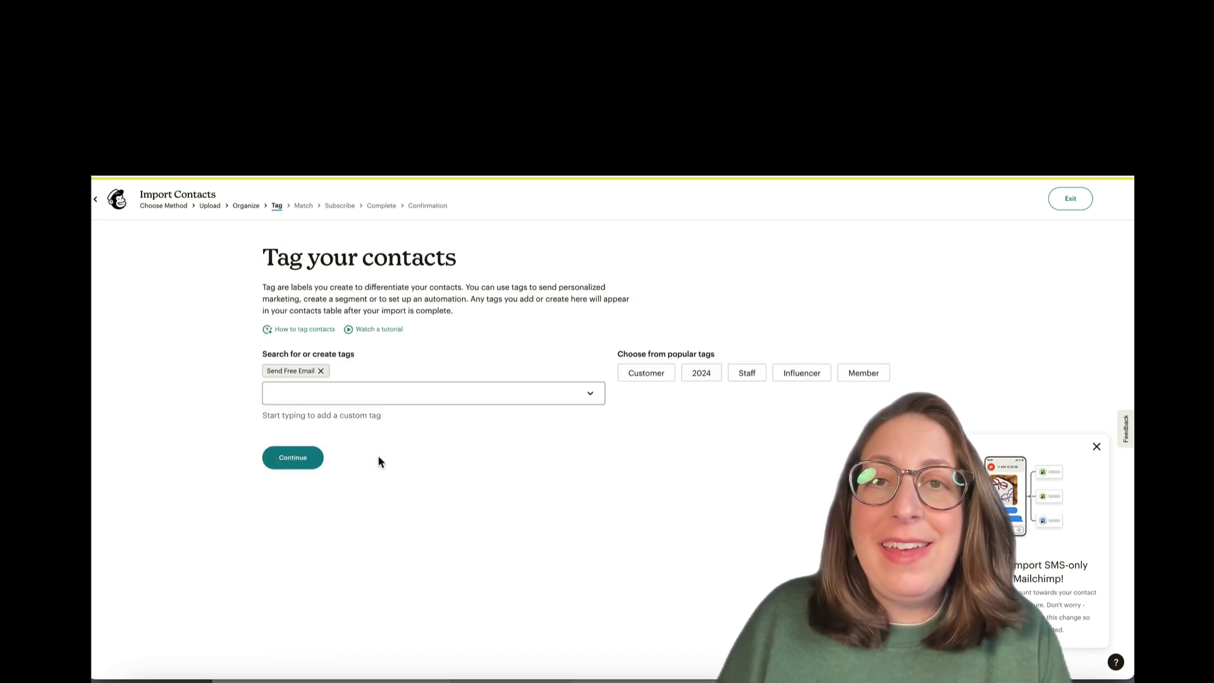
{"action": "left_click", "coordinate": [309, 455]}
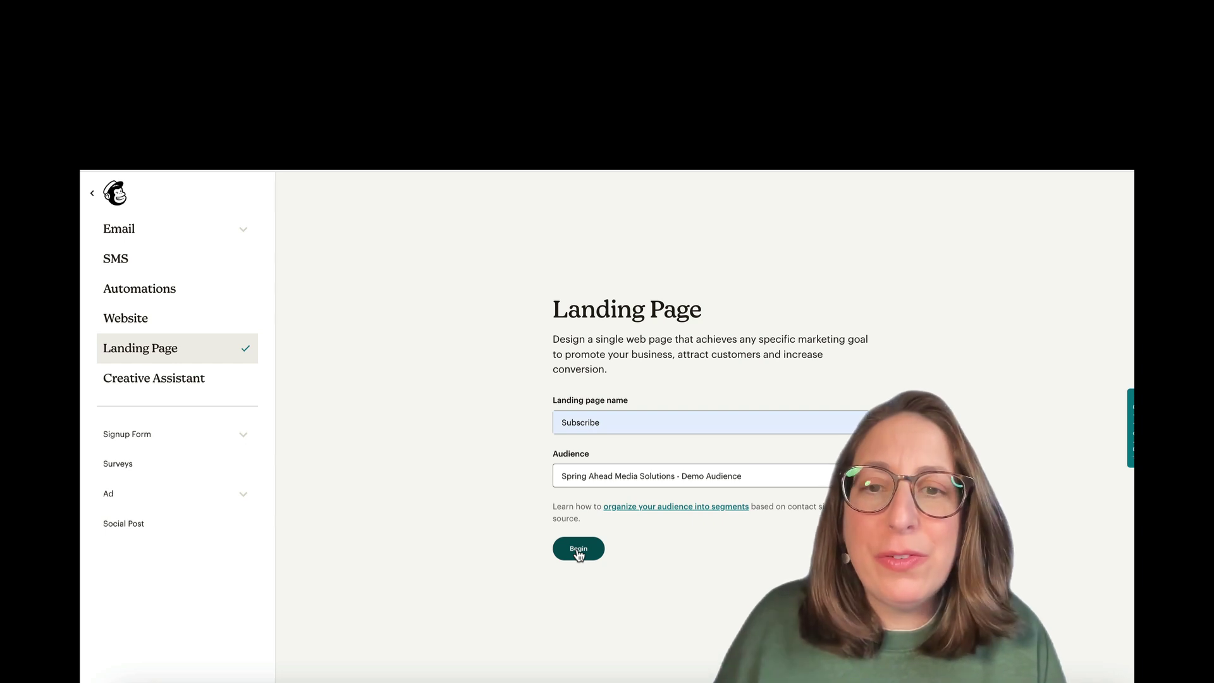
Step: Start the Subscribe page from the Grow Your List template and shrink the logo
{"action": "left_click", "coordinate": [578, 550]}
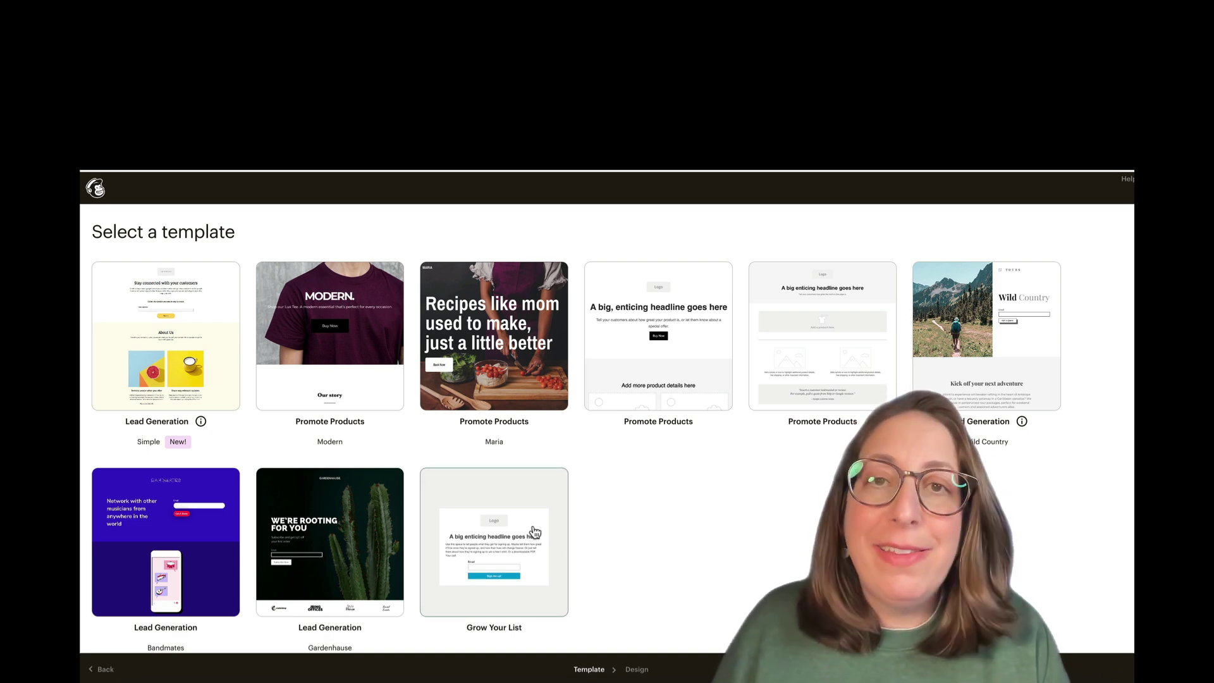
{"action": "left_click", "coordinate": [515, 520]}
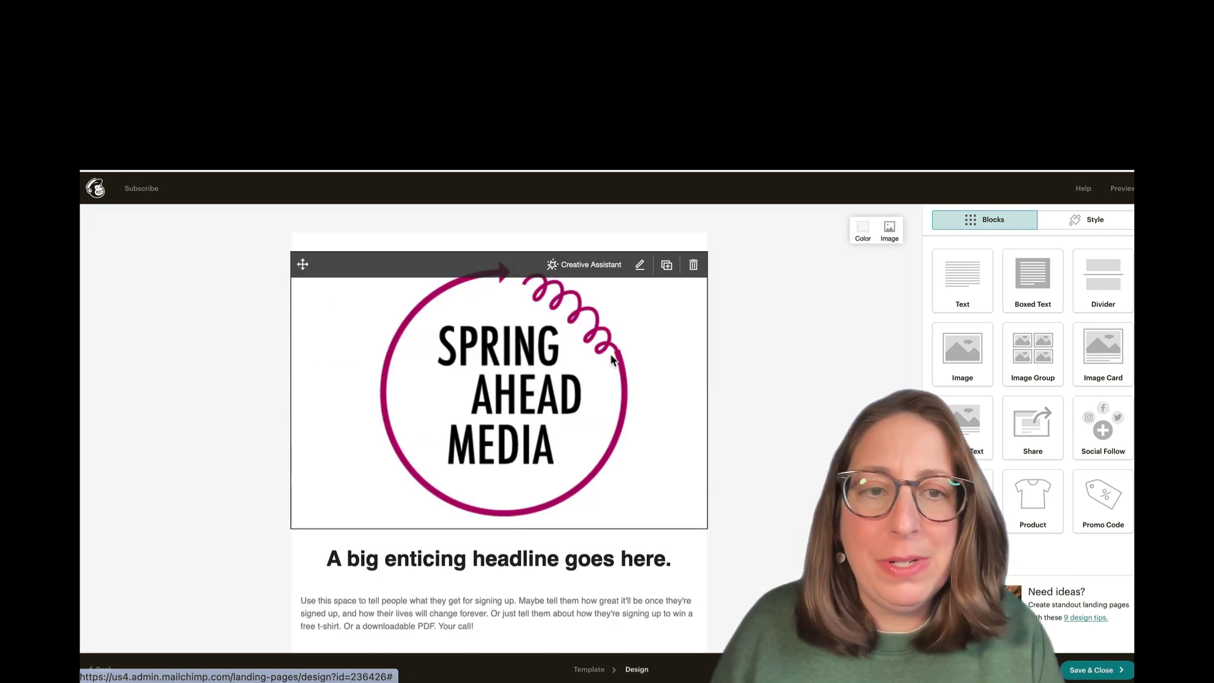
{"action": "left_click", "coordinate": [611, 360]}
{"action": "left_click", "coordinate": [1127, 366]}
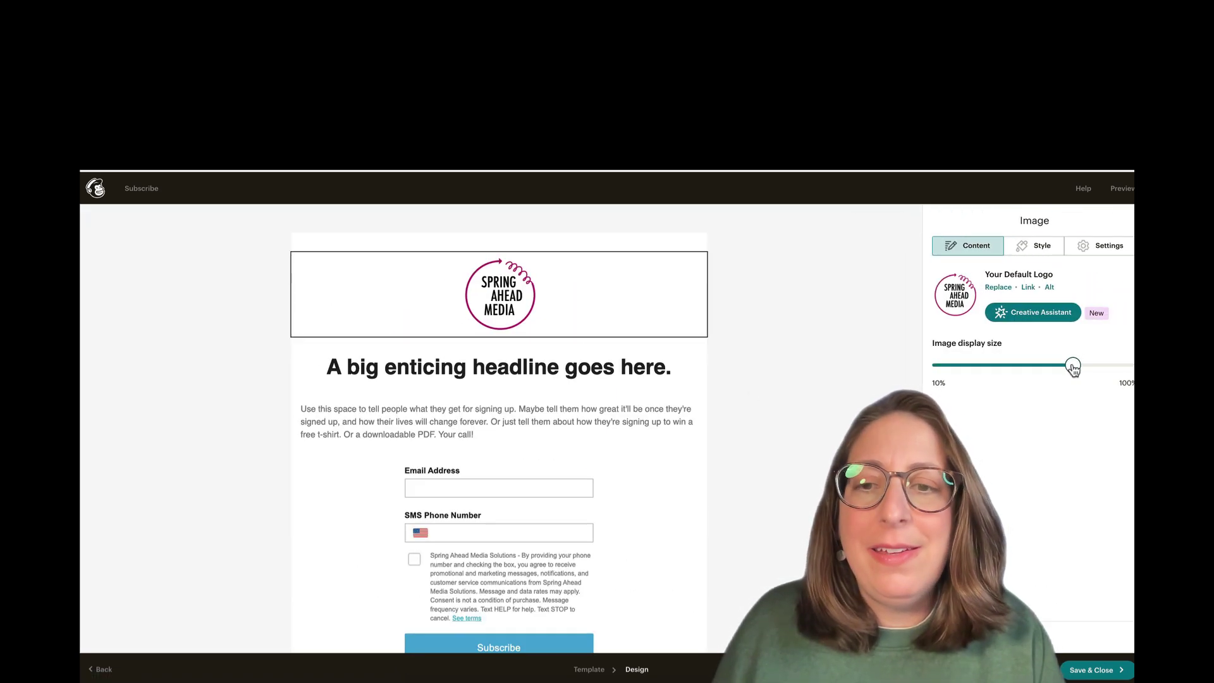
Step: Remove the SMS Phone Number field from the signup form and save the design
{"action": "scroll", "coordinate": [655, 419], "scroll_direction": "down", "scroll_amount": 3}
{"action": "left_click", "coordinate": [653, 424]}
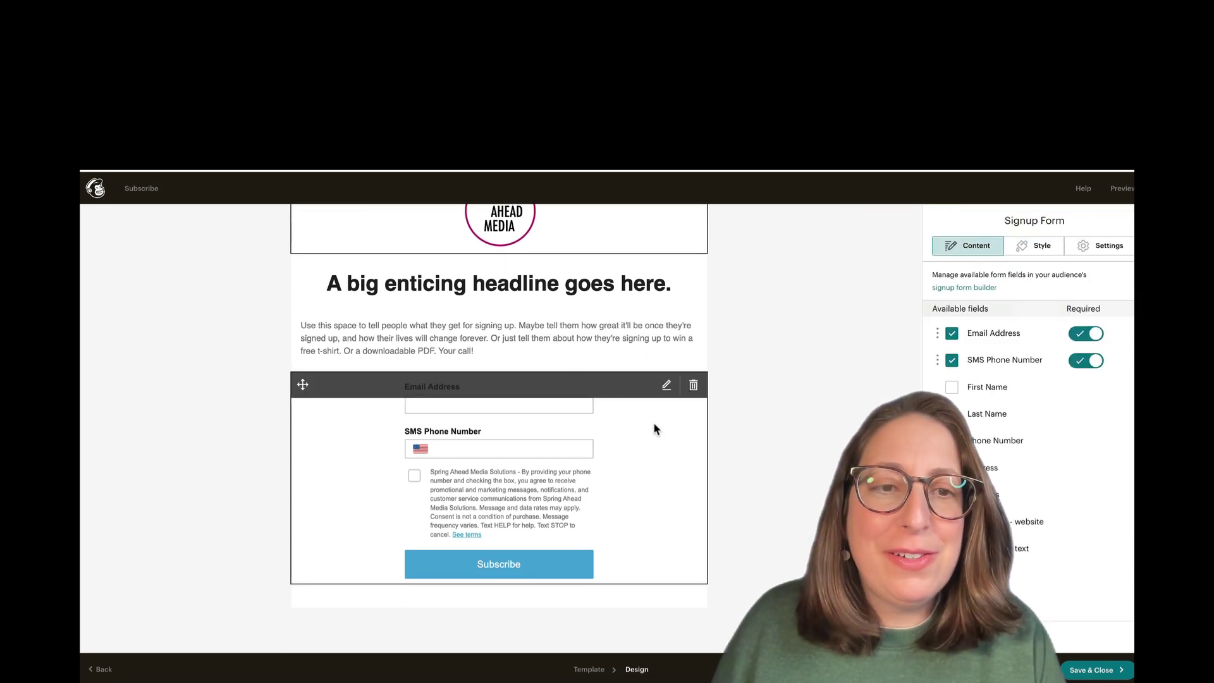
{"action": "left_click", "coordinate": [951, 360]}
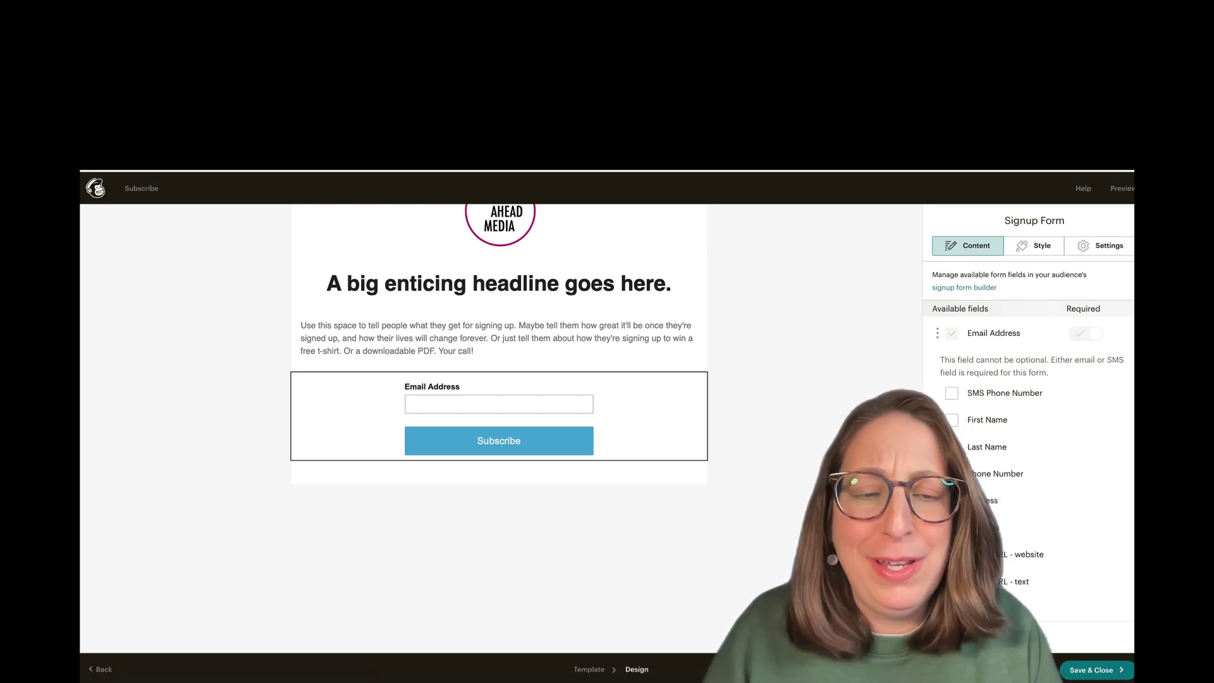
{"action": "left_click", "coordinate": [1091, 671]}
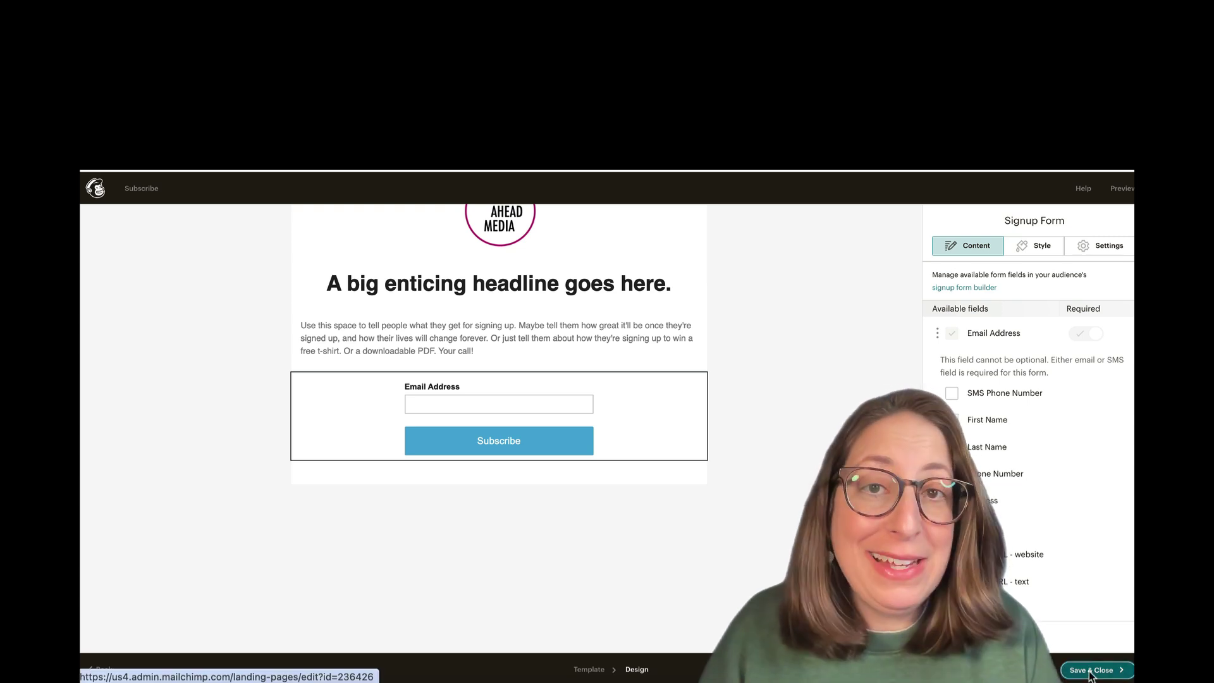
Step: Tag Subscribe page signups with Send Free Email, publish, and select the live share link
{"action": "left_click", "coordinate": [1088, 670]}
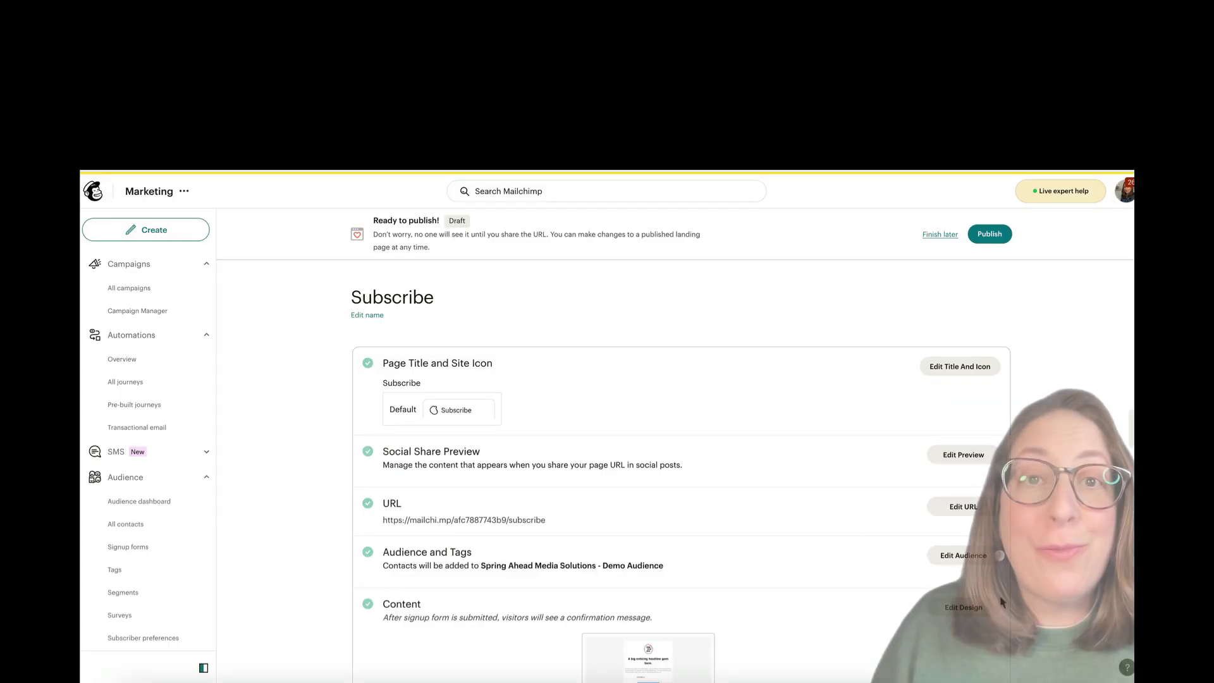
{"action": "left_click", "coordinate": [948, 555]}
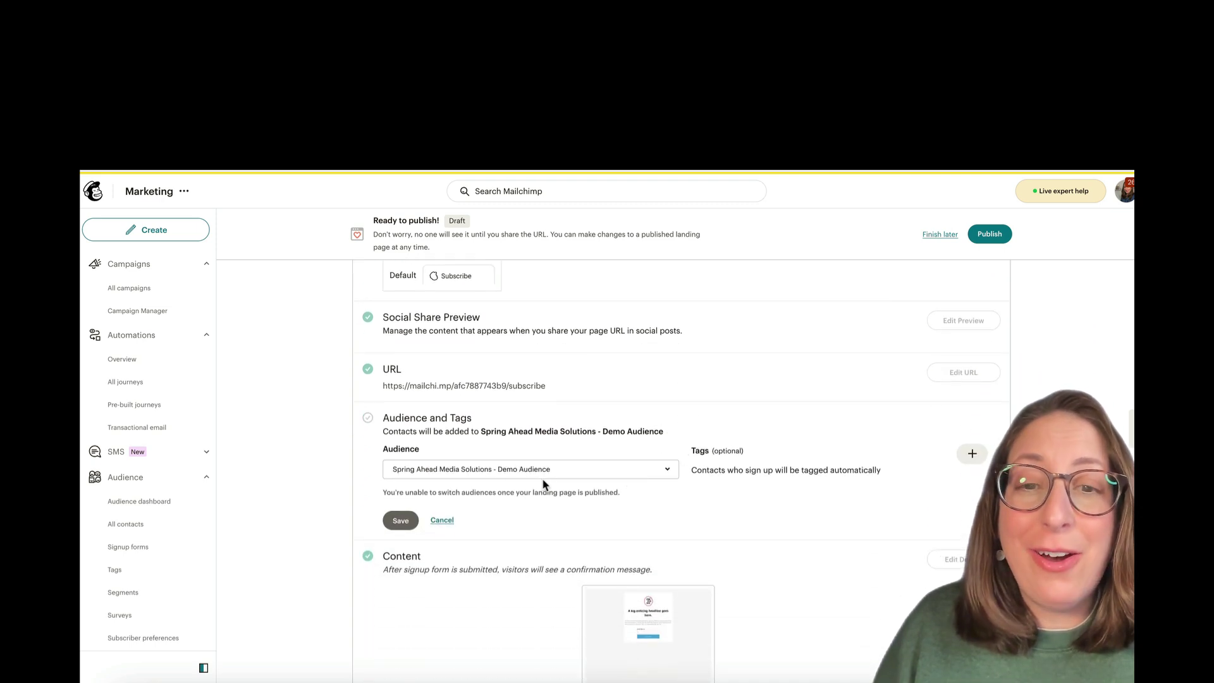
{"action": "left_click", "coordinate": [972, 454]}
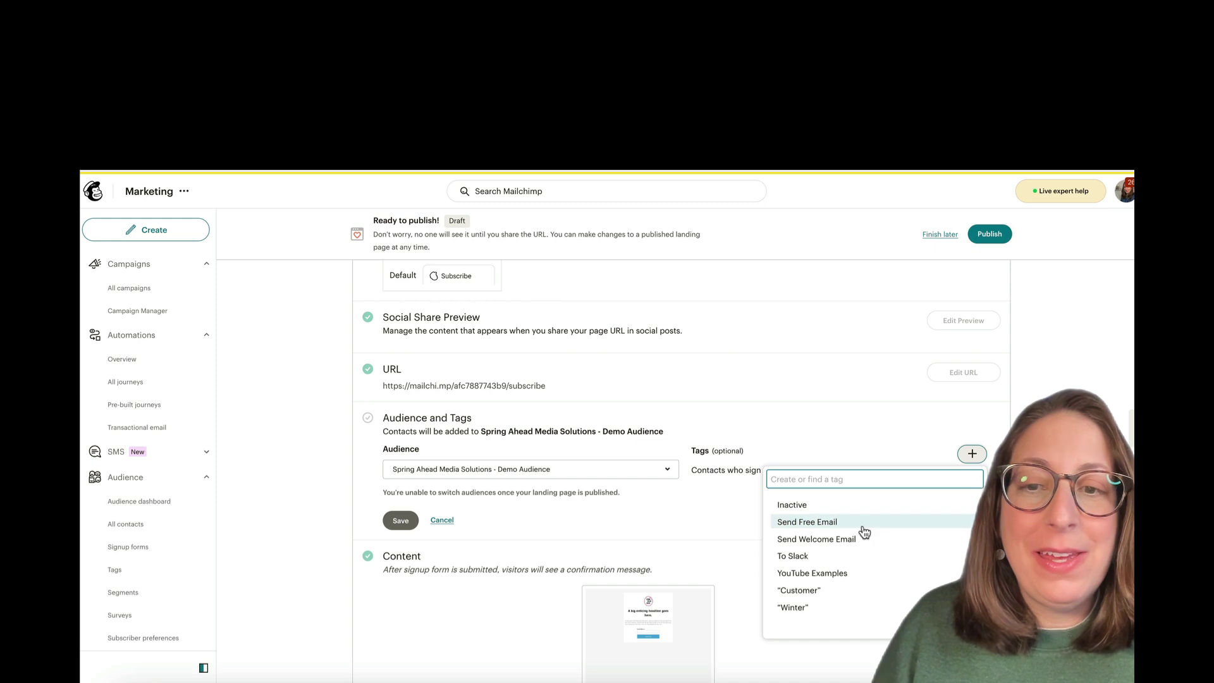
{"action": "left_click", "coordinate": [807, 522]}
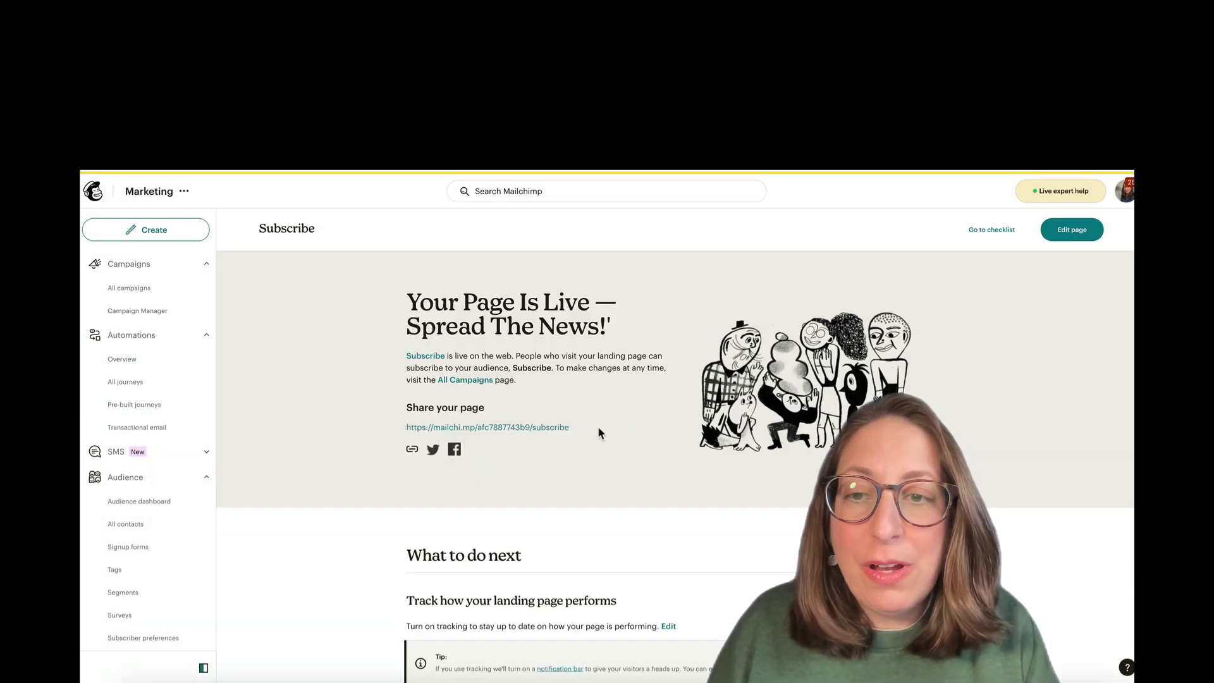
{"action": "left_click_drag", "start_coordinate": [443, 428], "coordinate": [407, 427]}
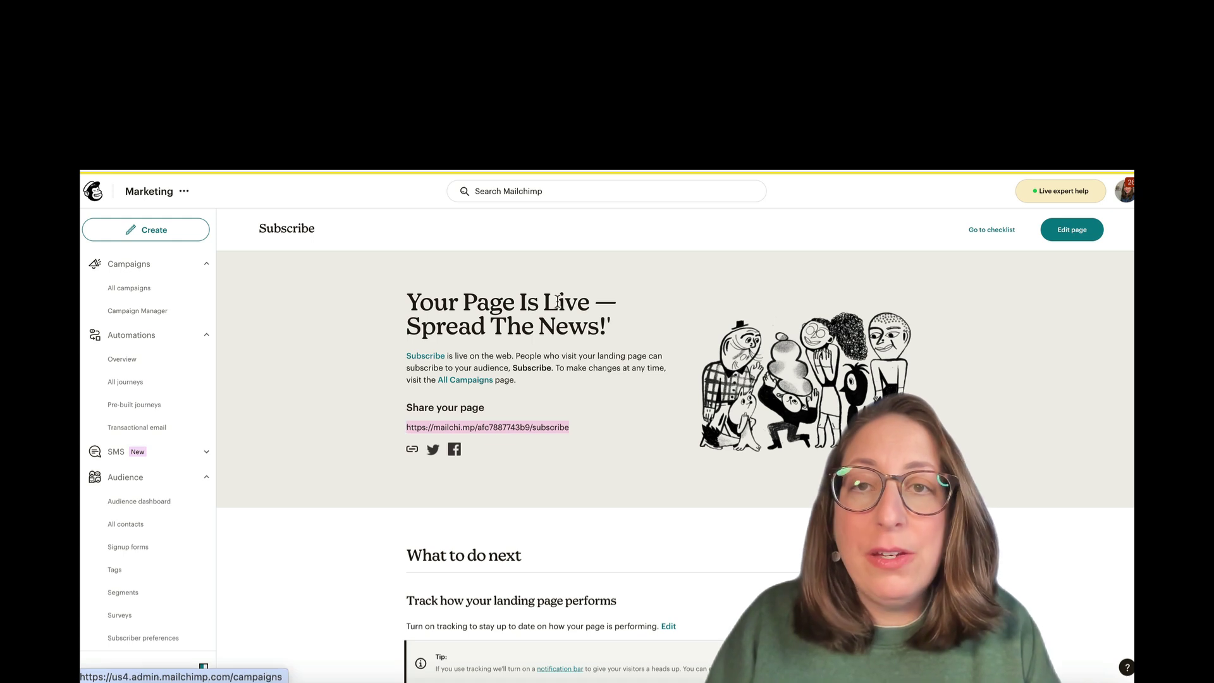